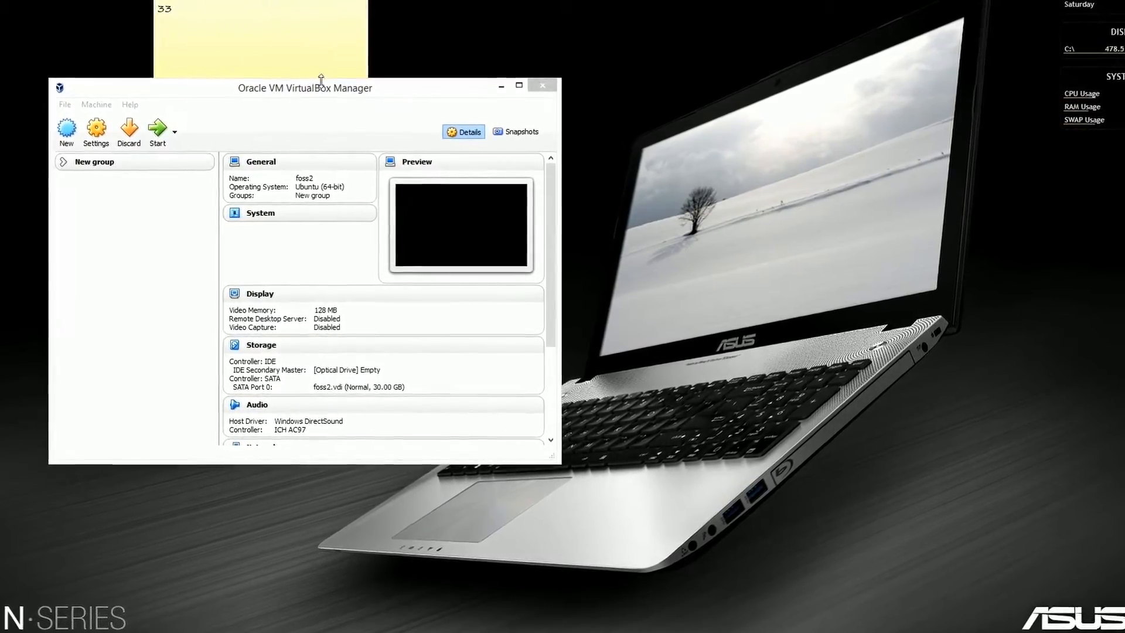
- Create a 64-bit Ubuntu virtual machine named Ubuntu with 2048 MB memory and a 15.20 GB dynamically allocated VDI disk
click(342, 99)
drag(333, 99, 571, 111)
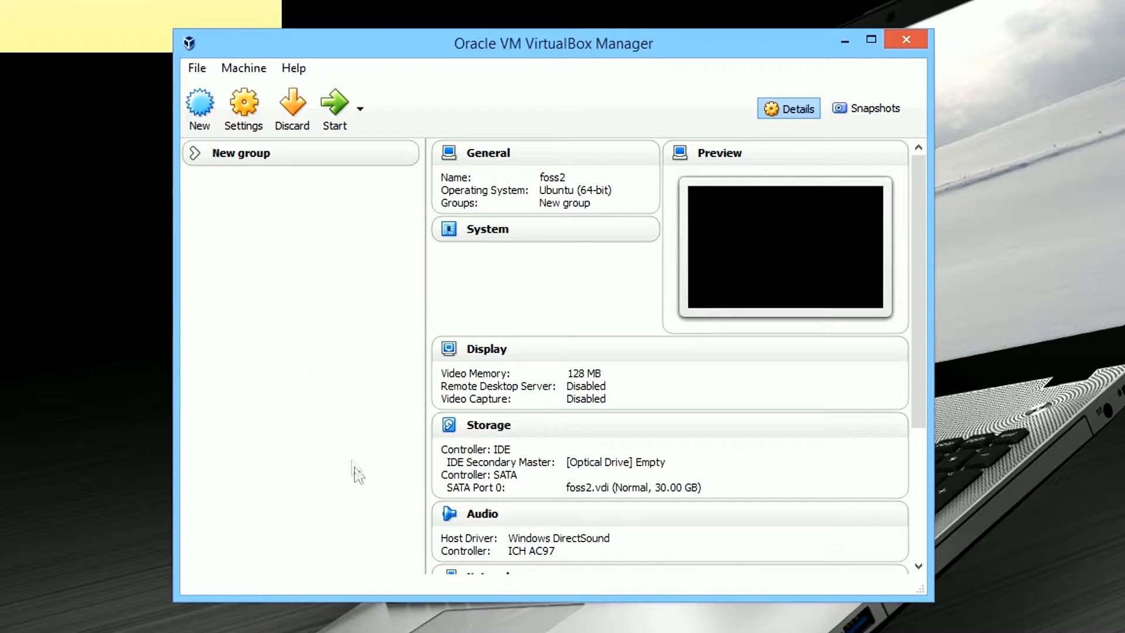
click(199, 126)
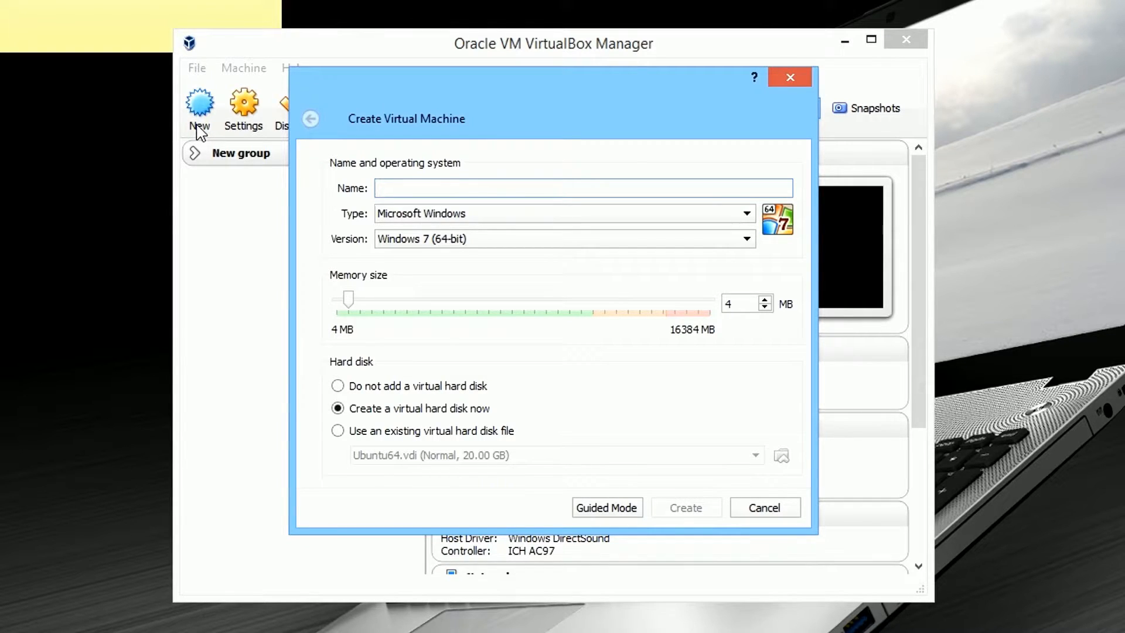
text(Ubuntu)
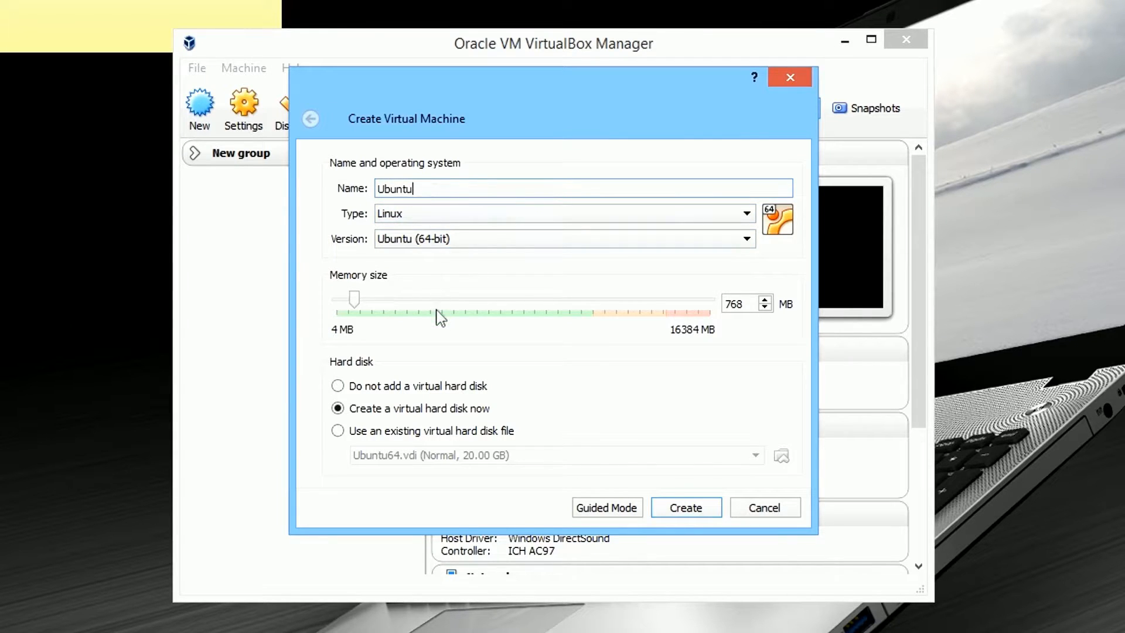
drag(354, 298, 383, 303)
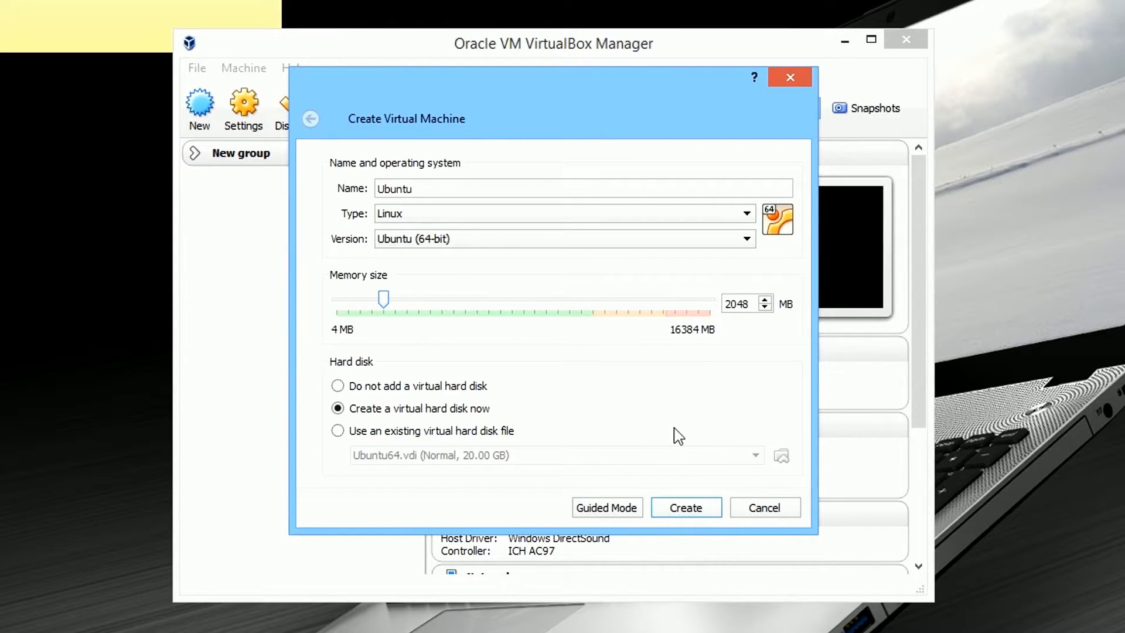
click(684, 513)
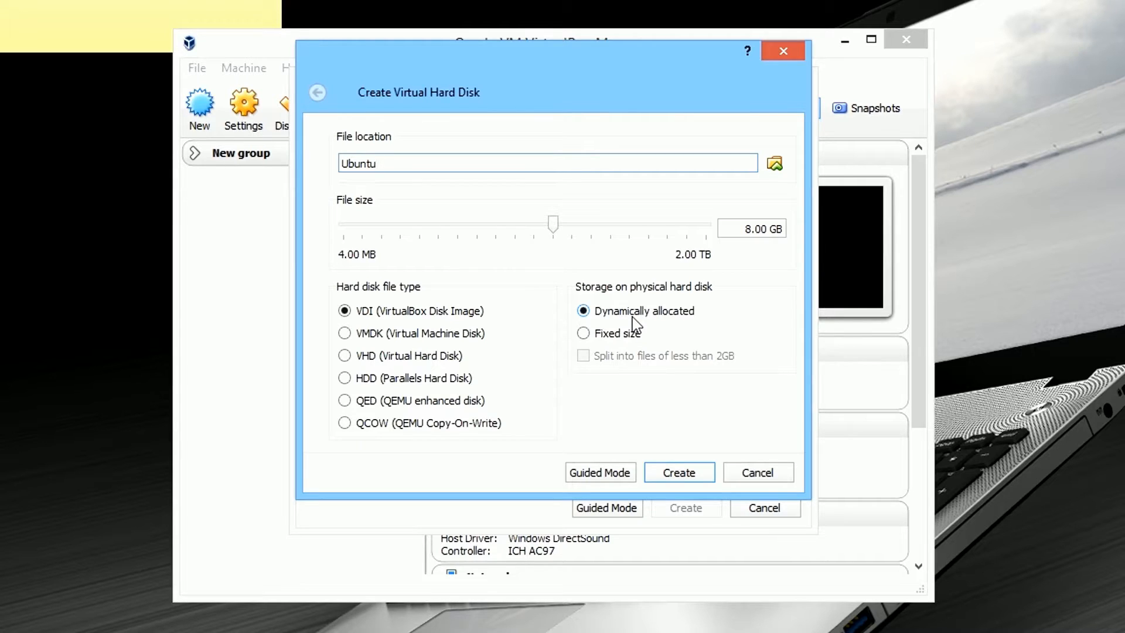
drag(552, 224, 574, 227)
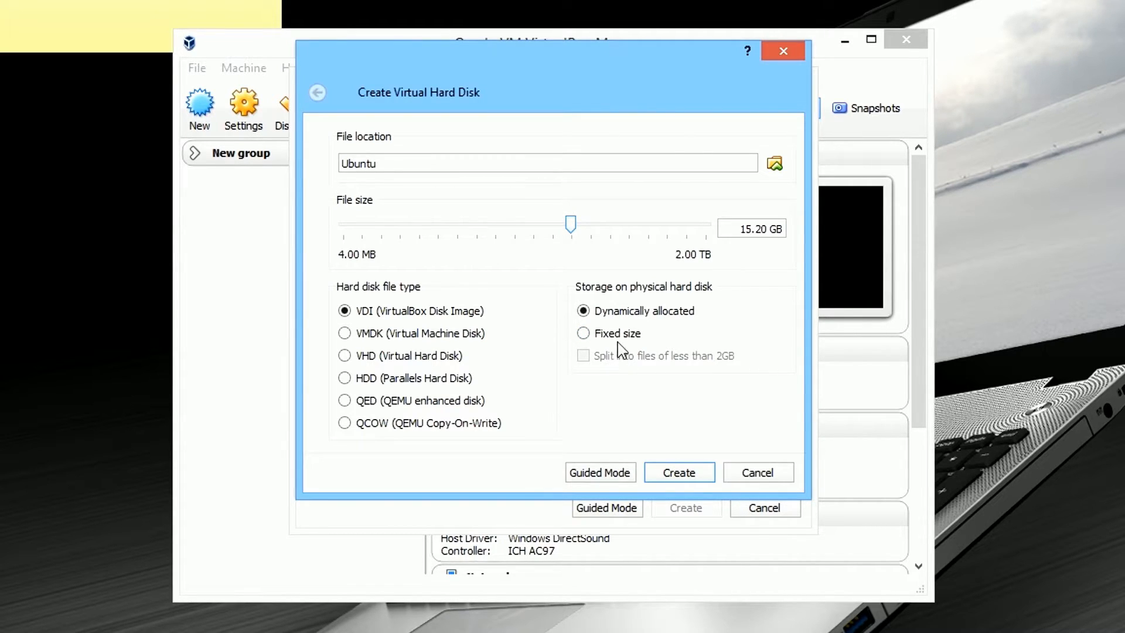
click(679, 473)
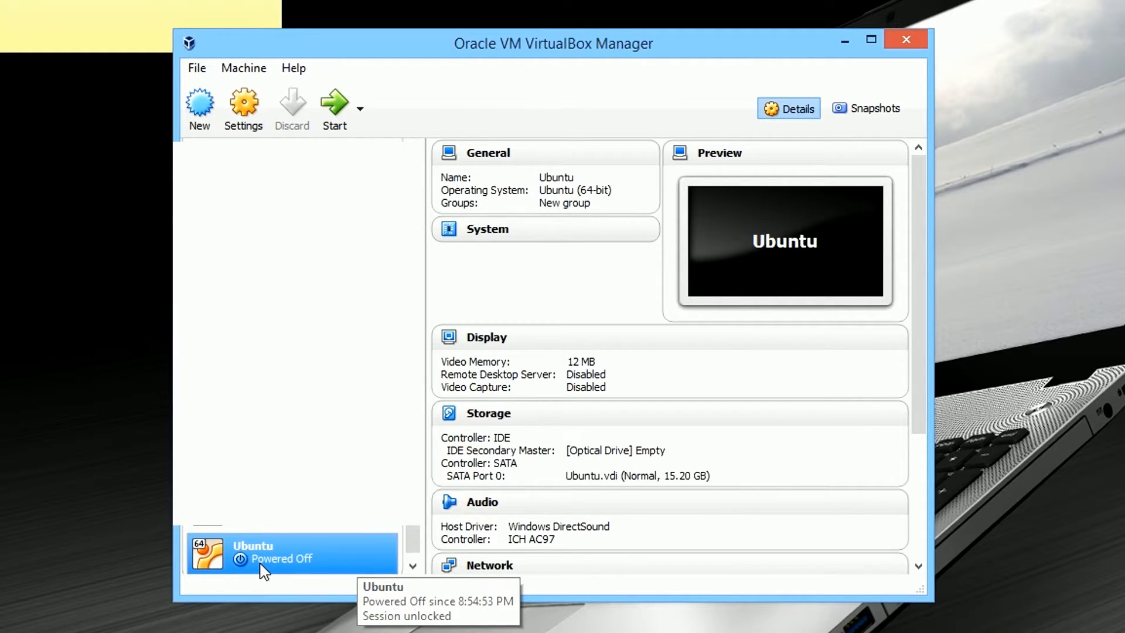
- Start the Ubuntu virtual machine with ubuntu-14.04.3-desktop-amd64.iso as its start-up disk
click(332, 115)
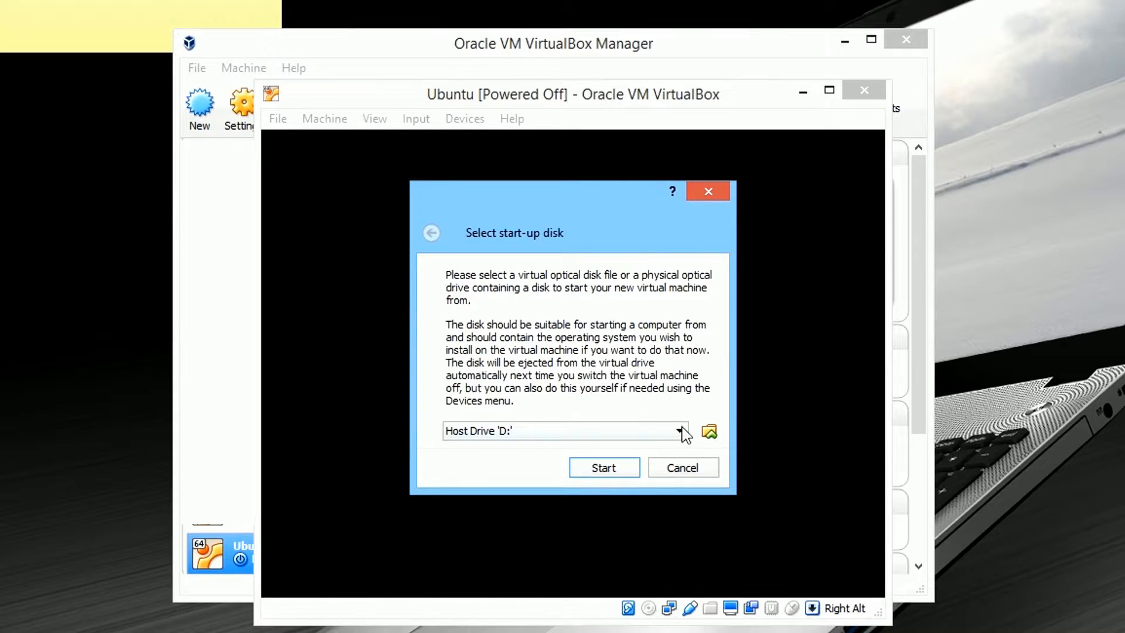
click(710, 432)
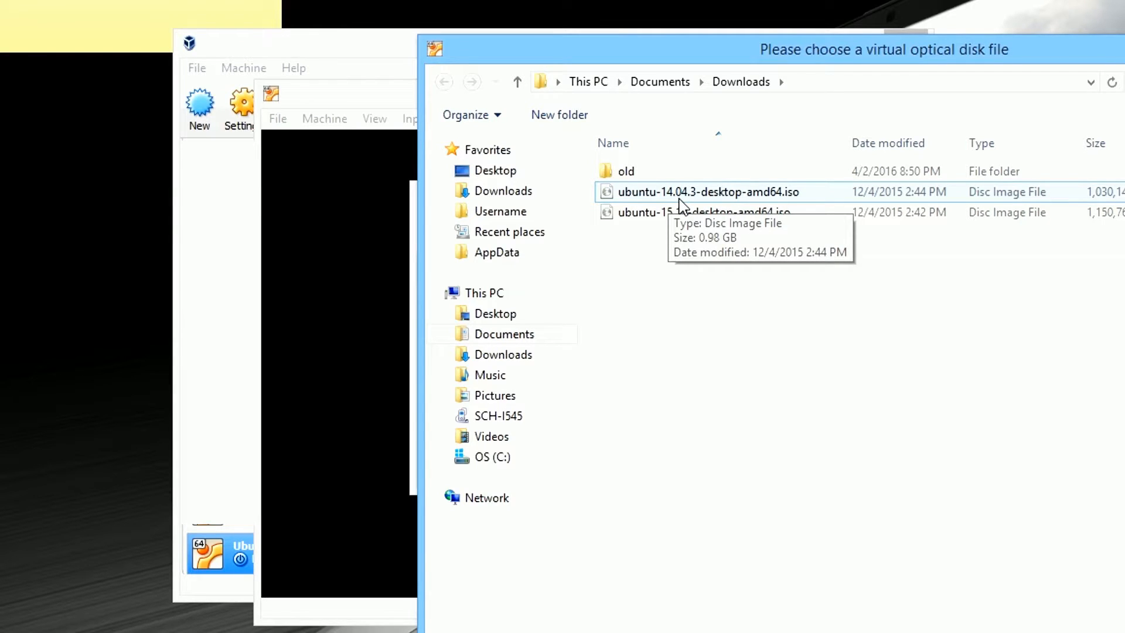
double_click(679, 198)
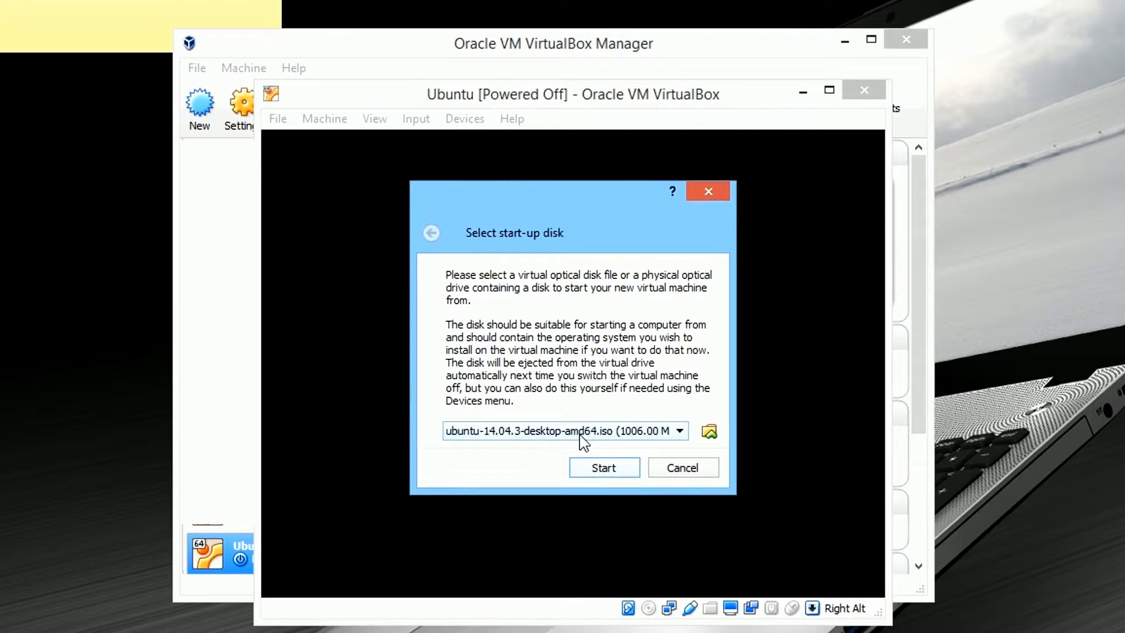
click(599, 468)
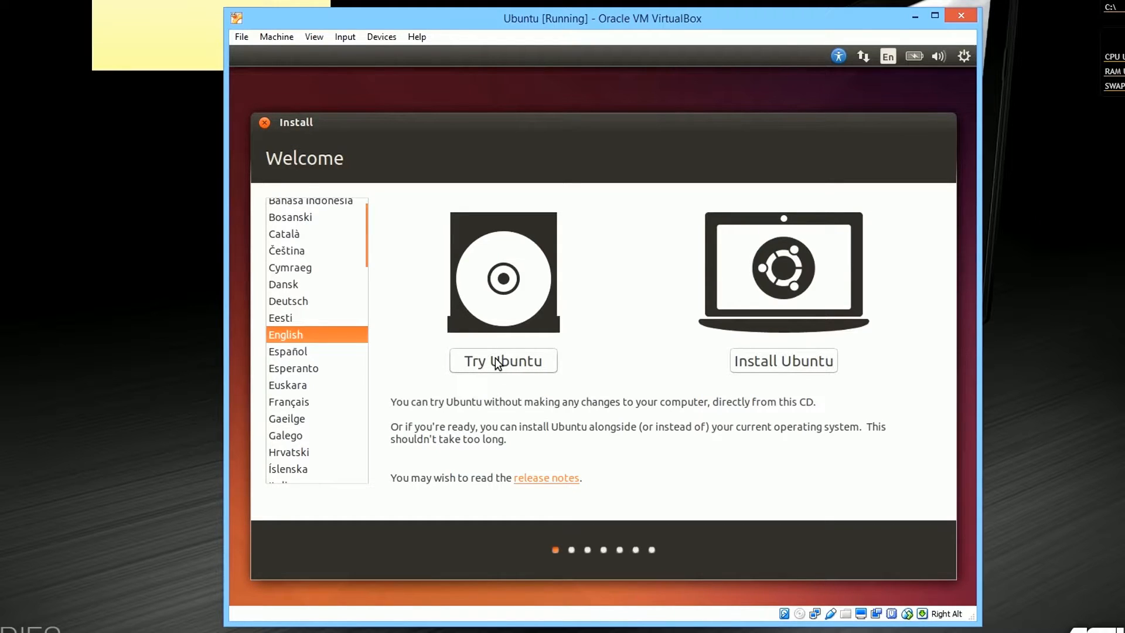
- Begin installing Ubuntu with the option to erase the disk and confirm writing the partition changes
click(780, 353)
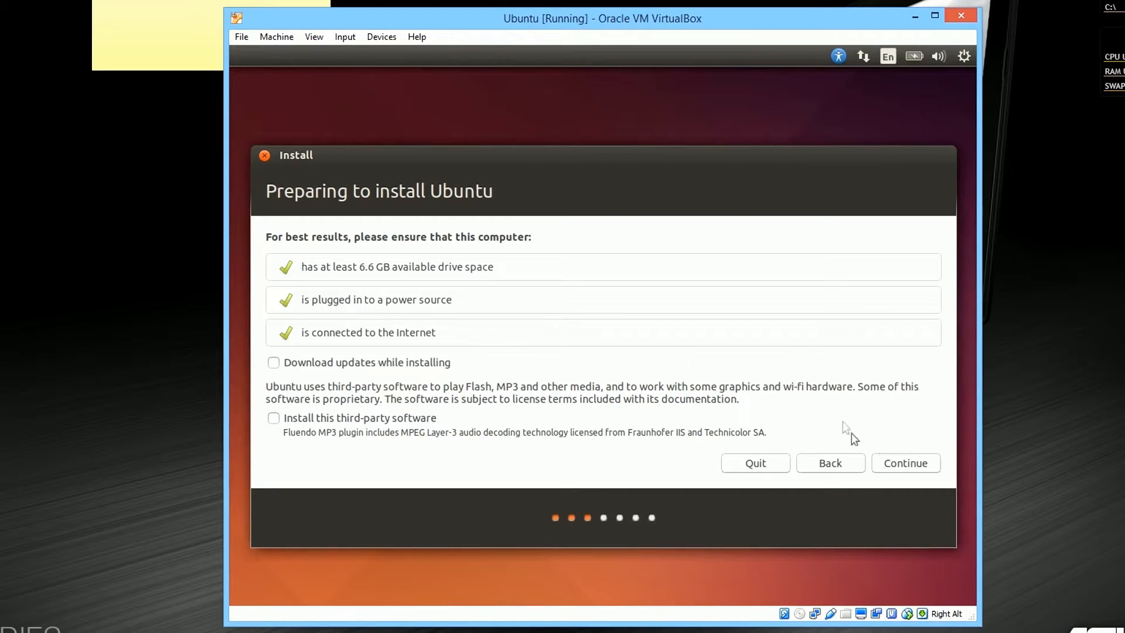
click(889, 464)
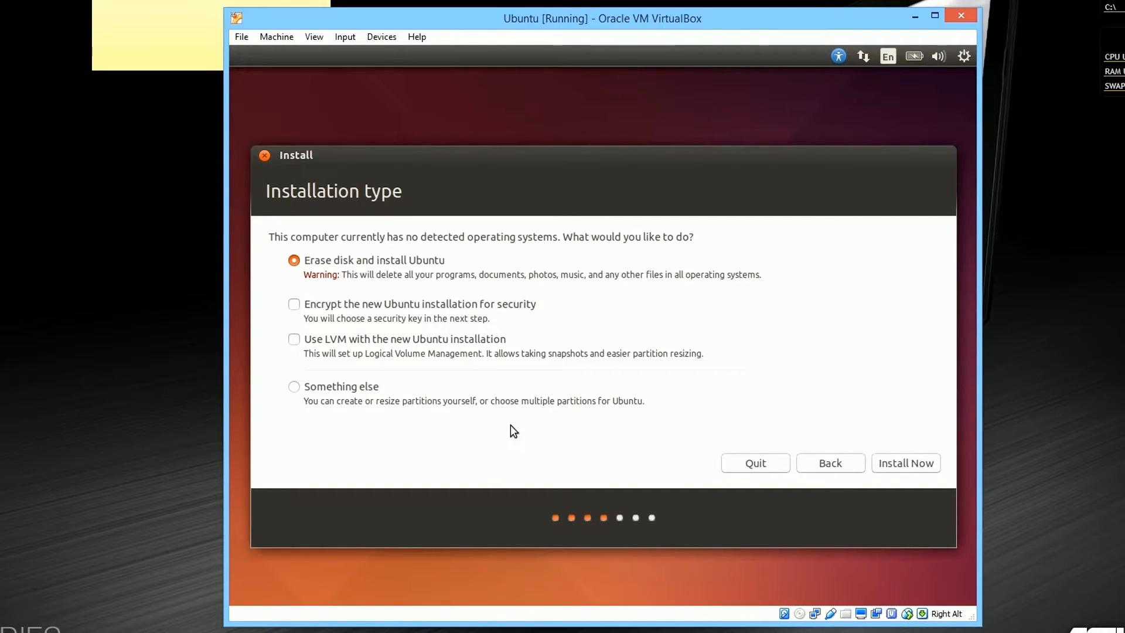
click(887, 466)
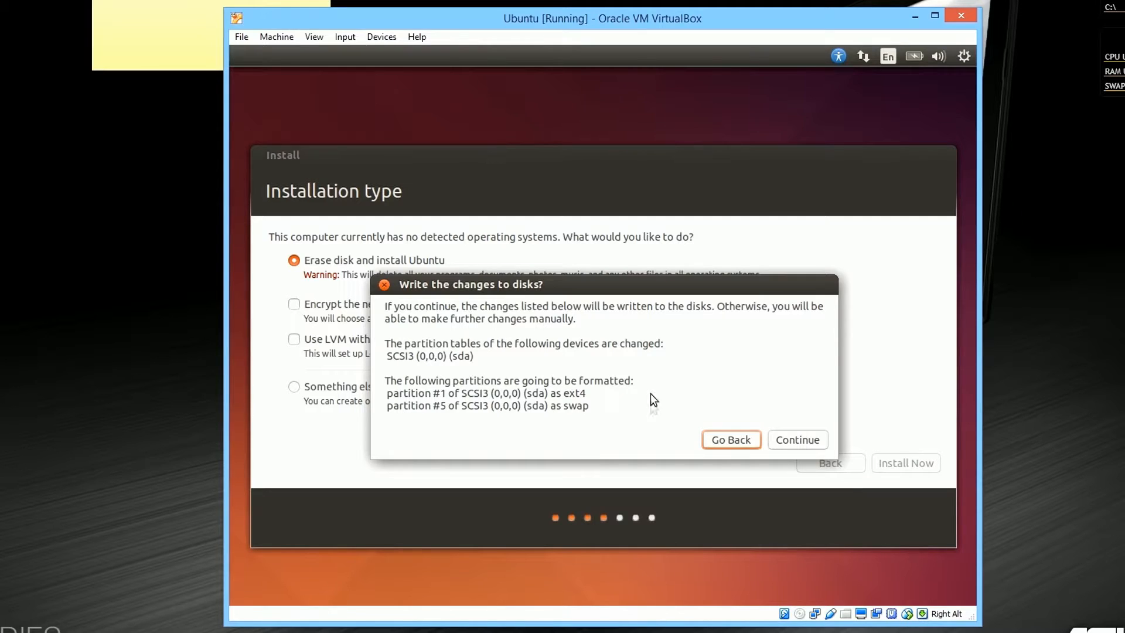
click(778, 441)
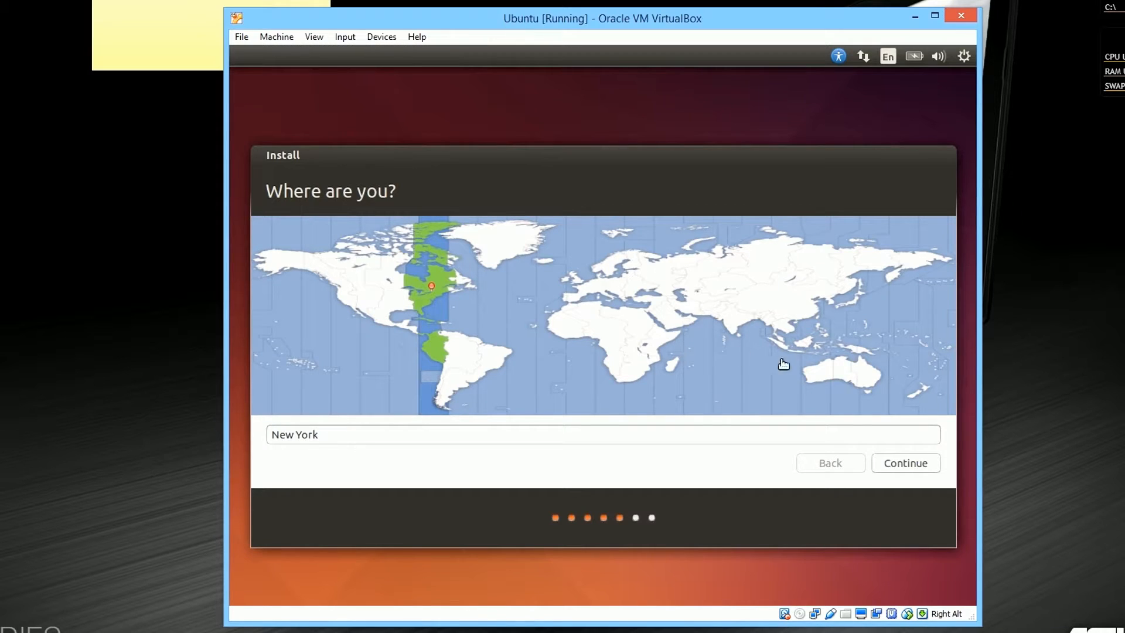
- Accept New York as the location and English (US) as the keyboard layout
click(899, 463)
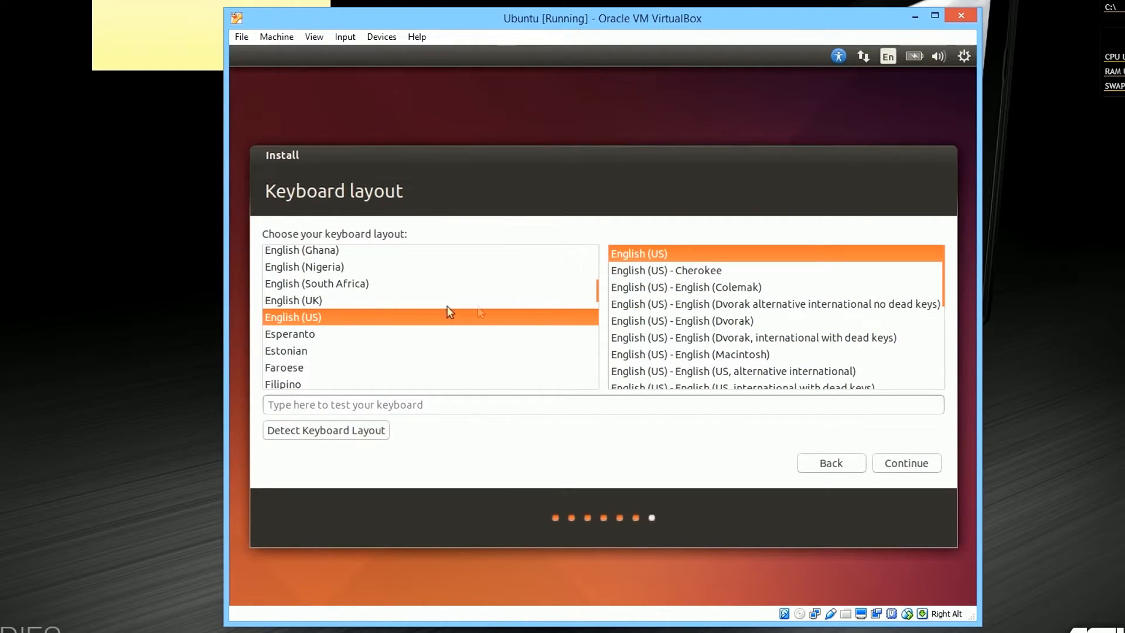
click(891, 469)
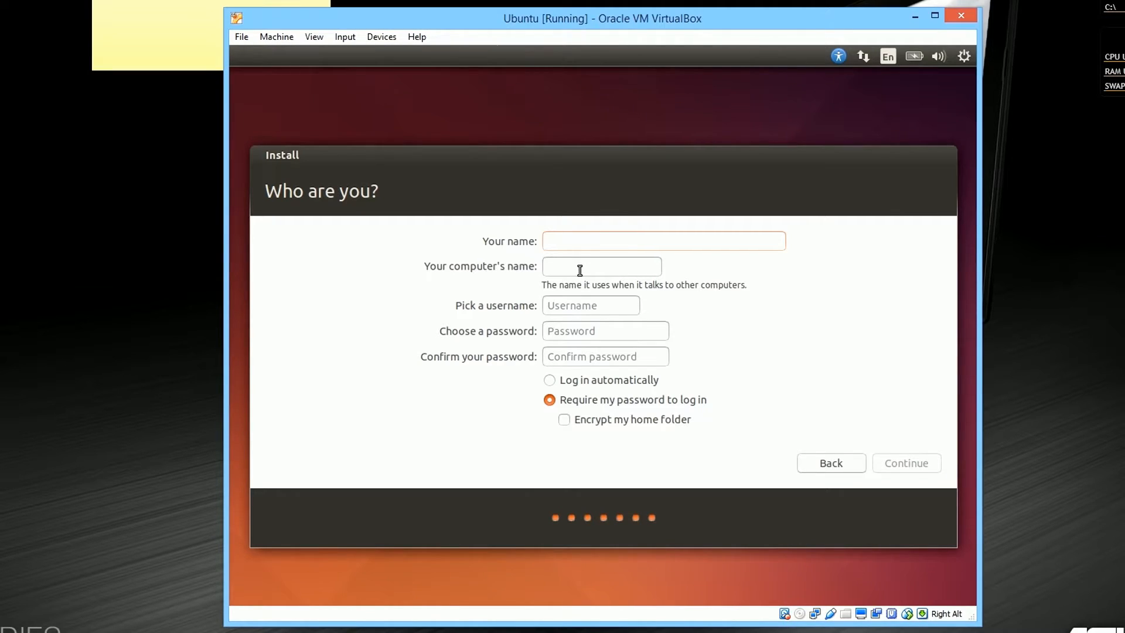
- Enter the user's name for the new Ubuntu account and check the suggested computer name
text(m)
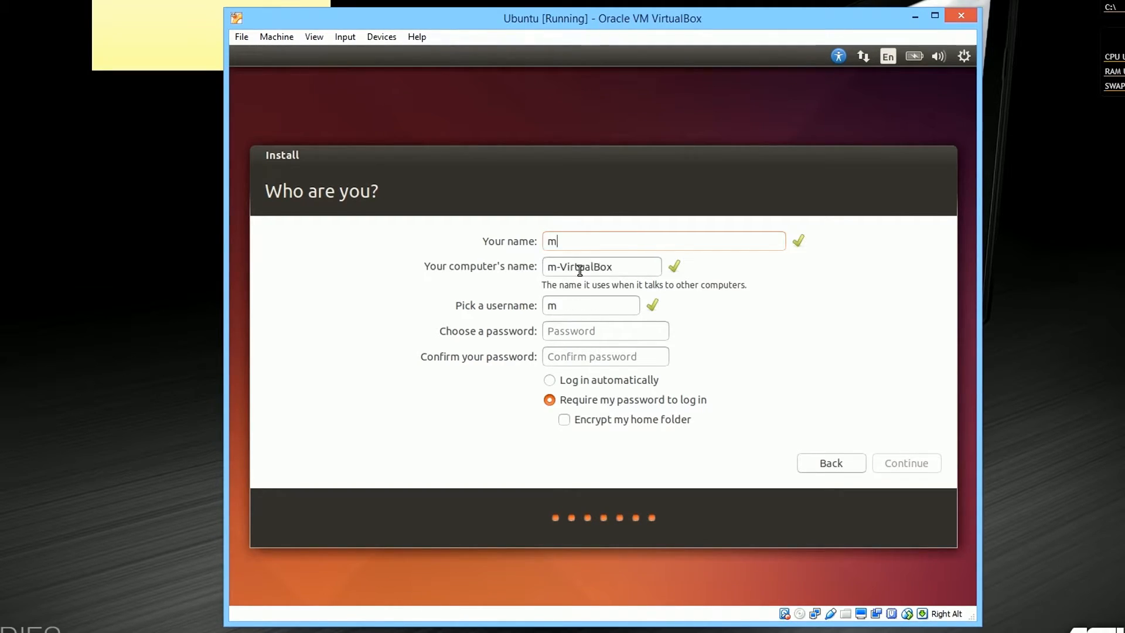
text(rpowerscri)
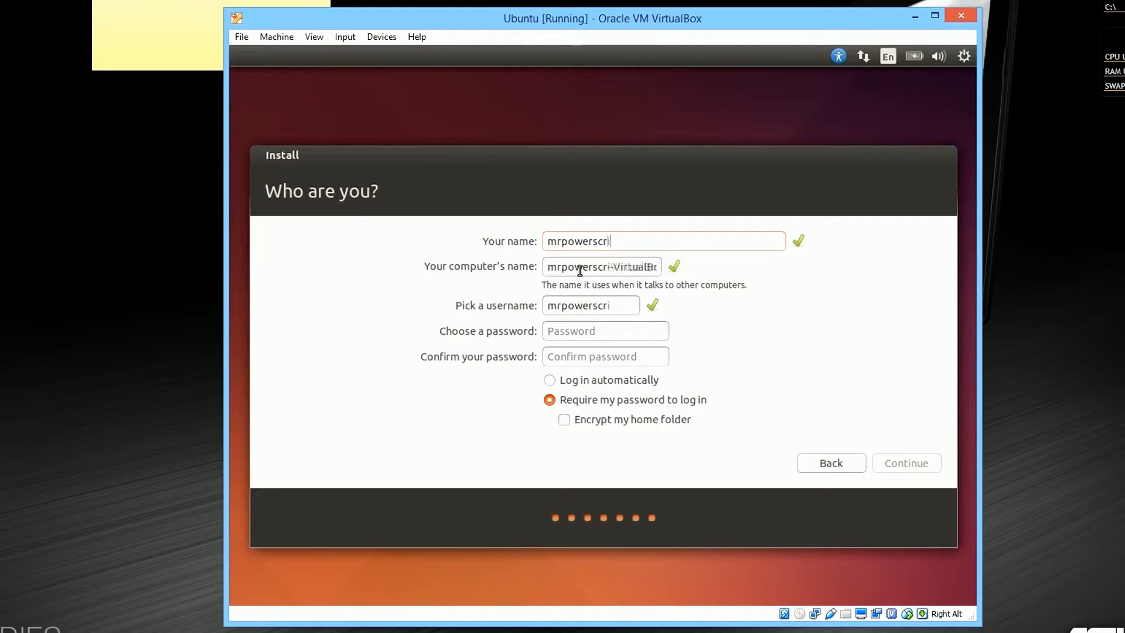
text(pts)
drag(579, 270, 741, 261)
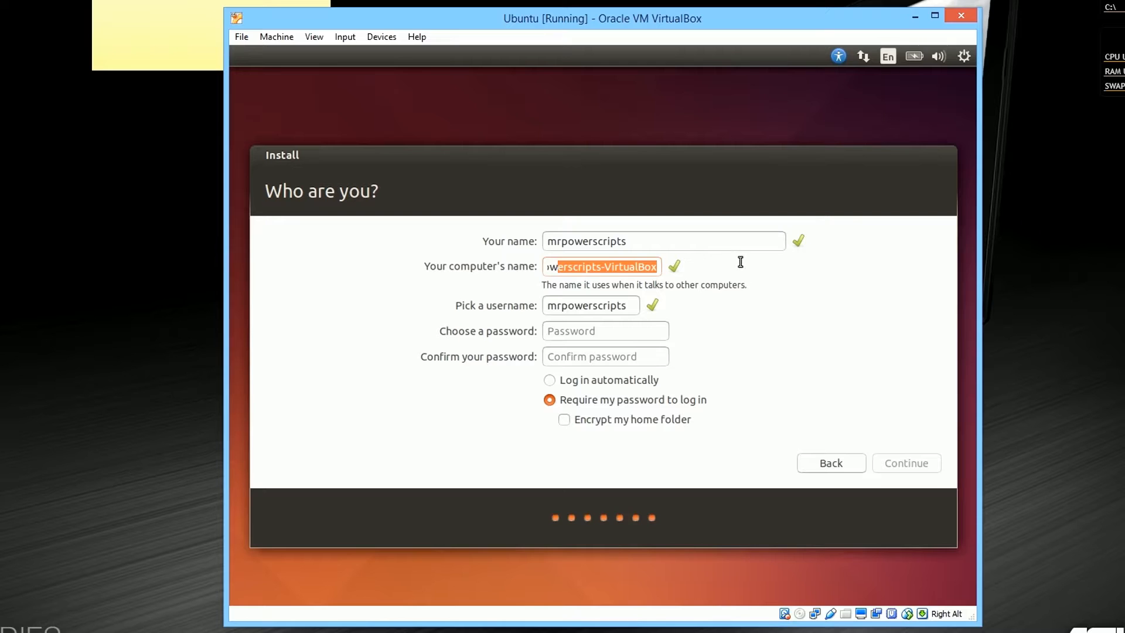
click(605, 267)
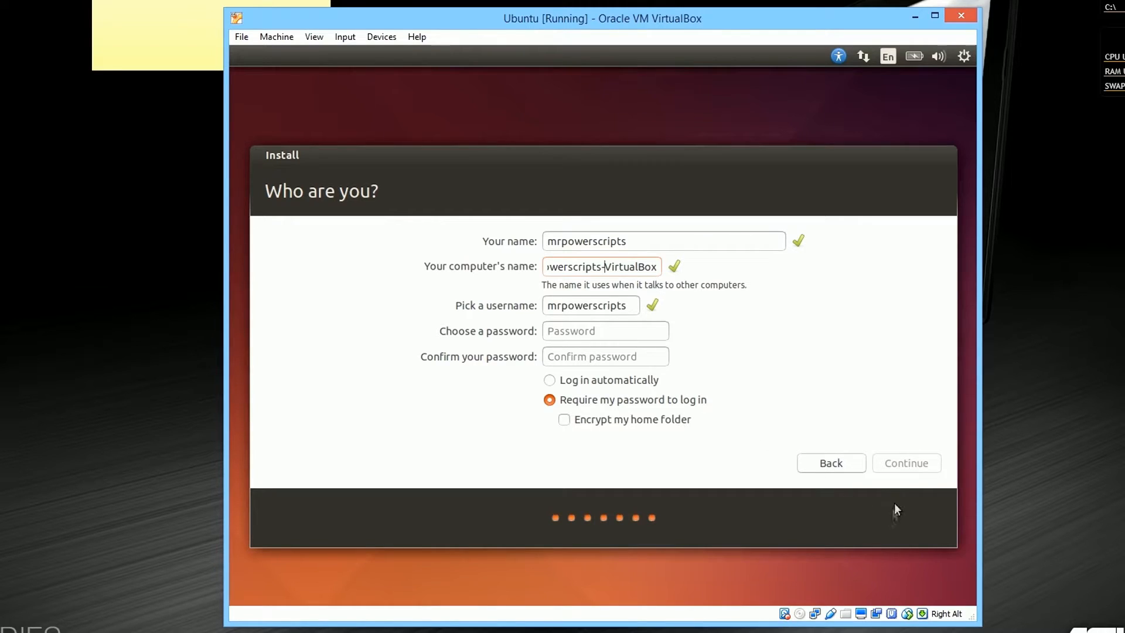
- Enter and confirm the account password with password login required, and submit the account details to continue the installation
click(644, 329)
text(************)
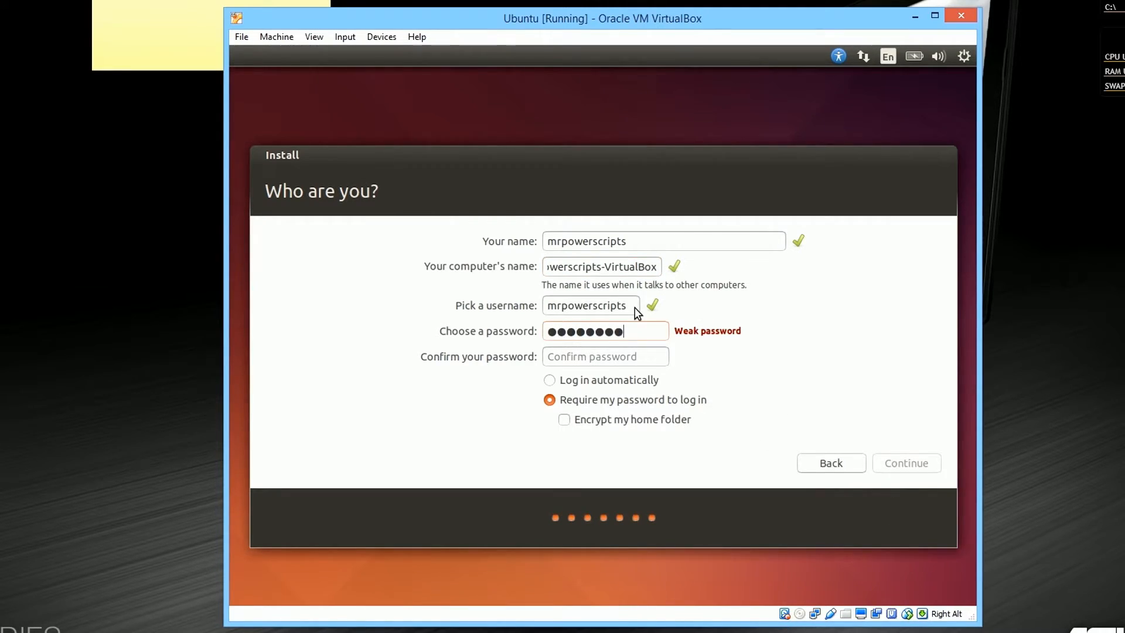
key(Tab)
text(***********)
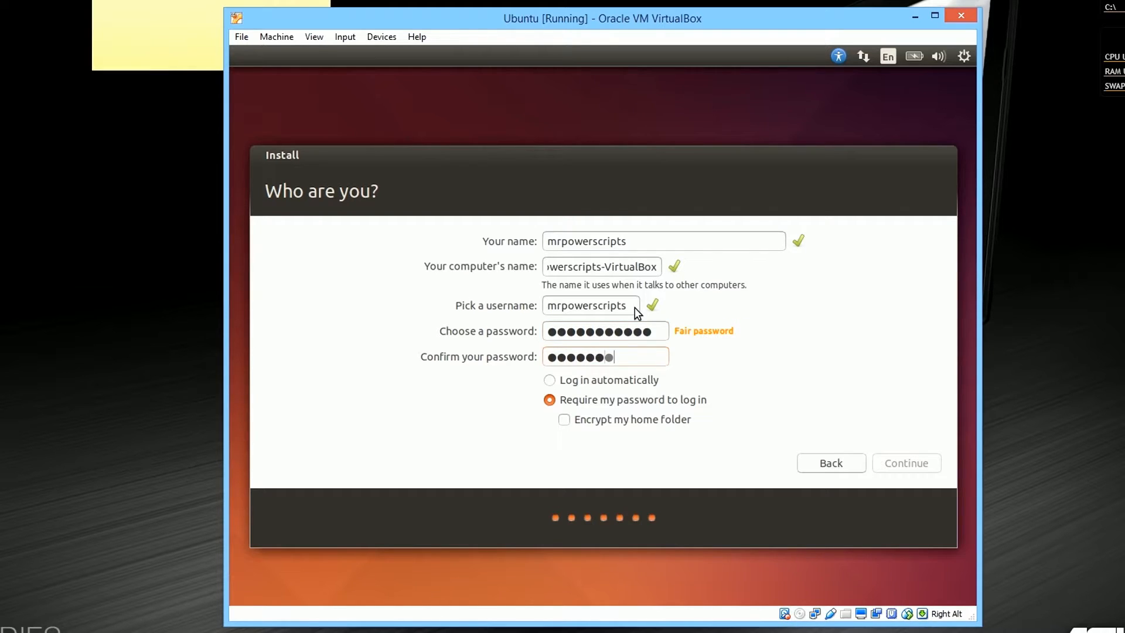
text(*)
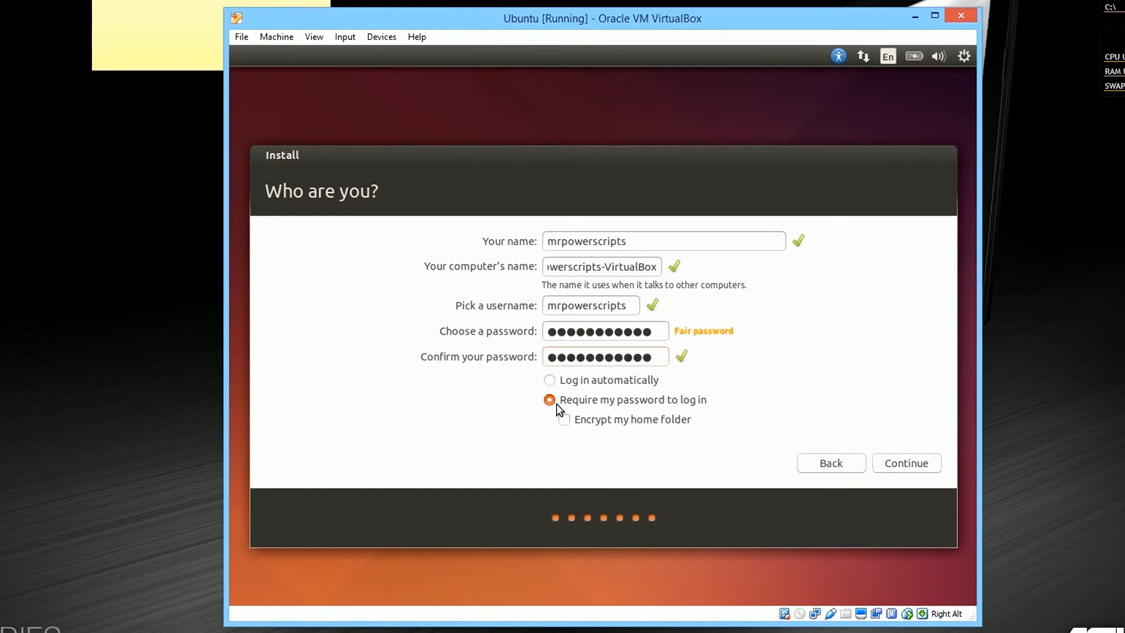
click(884, 463)
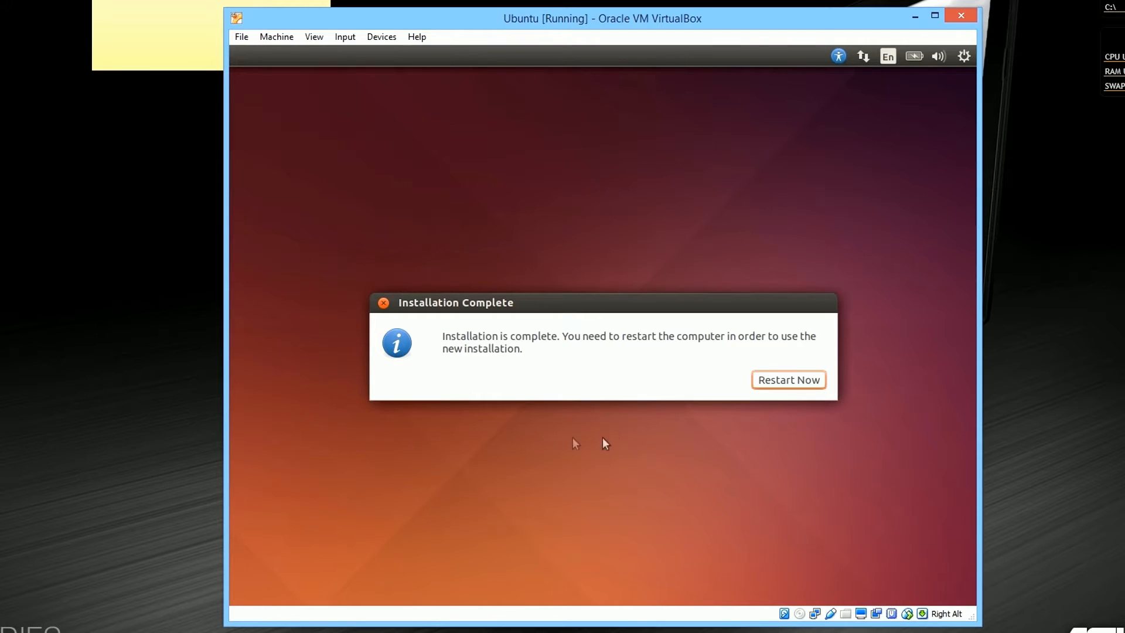
- Restart the virtual machine after the installation and continue past the installation media removal request
click(778, 380)
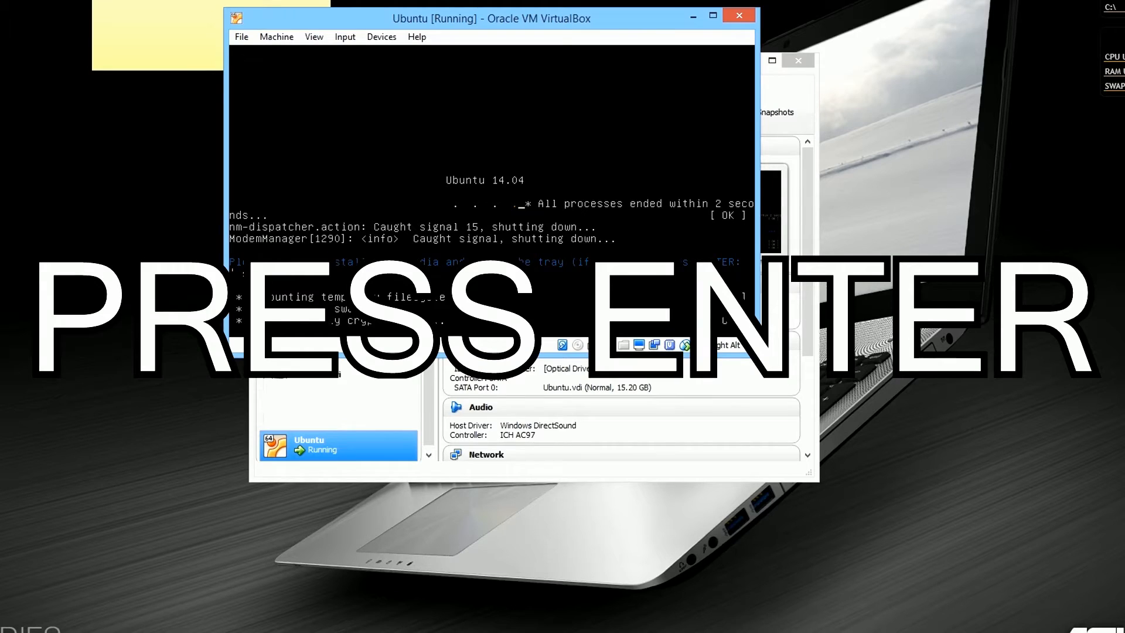
key(Return)
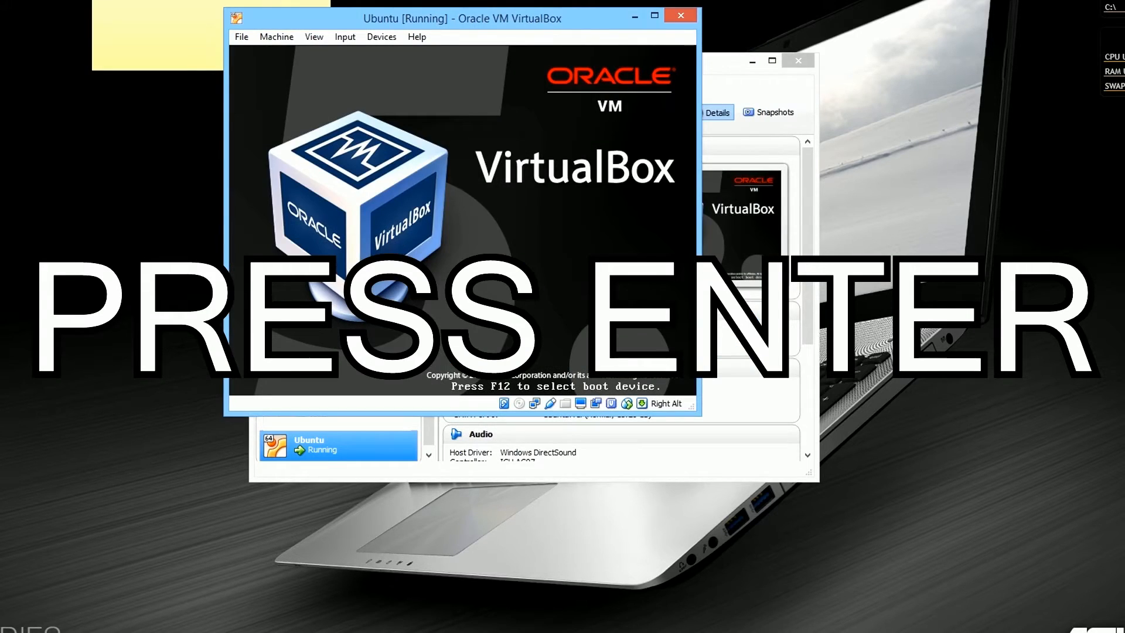